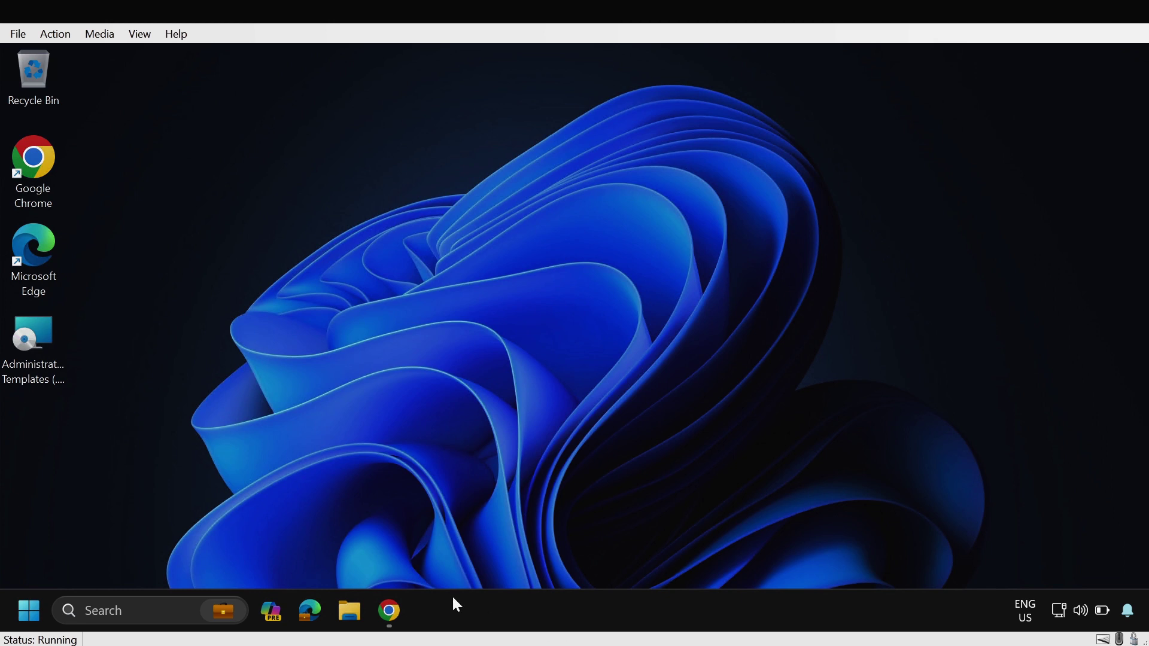
- Go to Devices > Windows > Configuration profiles in the Intune admin center
click(386, 626)
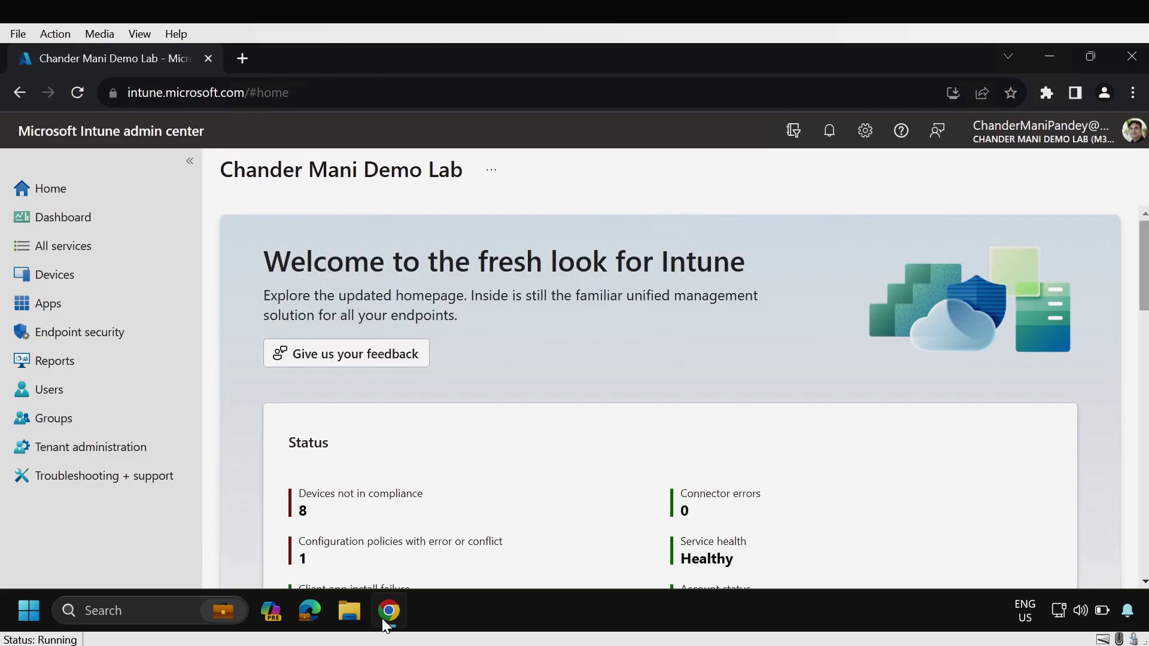
click(63, 281)
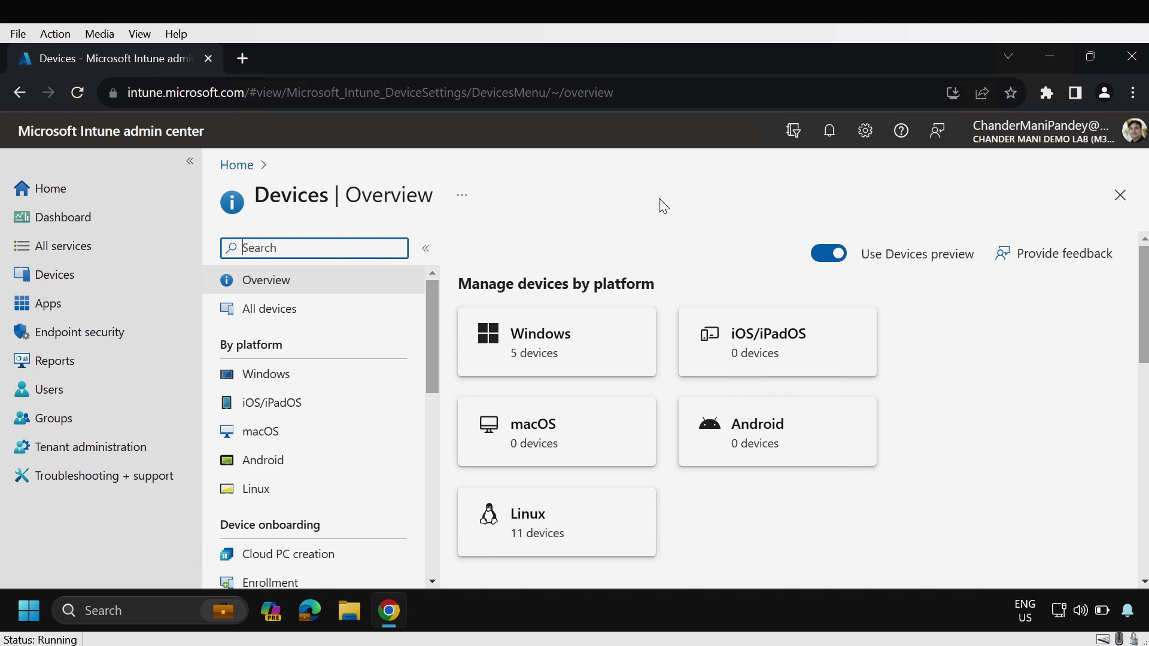
click(577, 348)
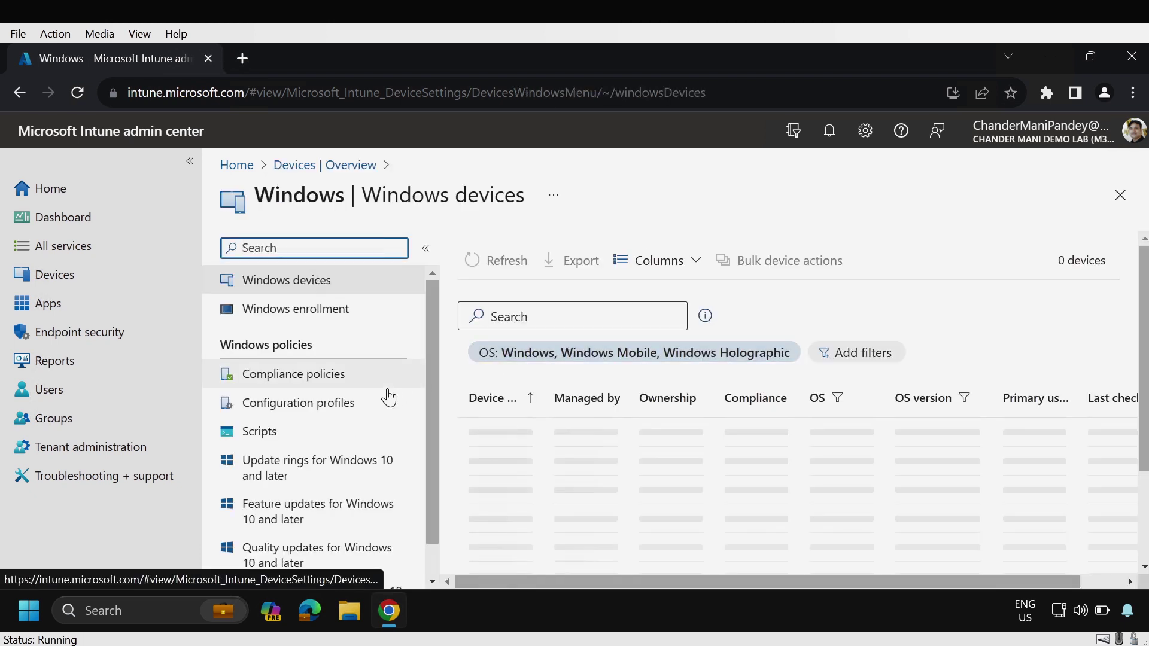
click(303, 410)
- Create a new policy for Windows 10 and later with the Settings catalog profile type
click(536, 310)
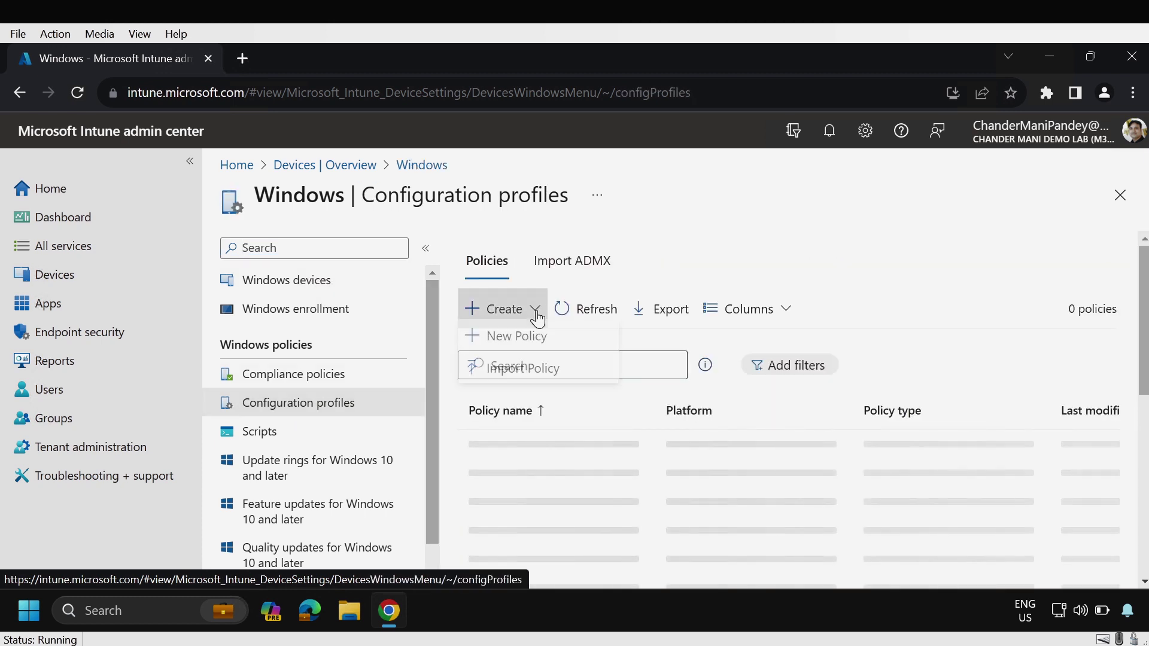
click(533, 339)
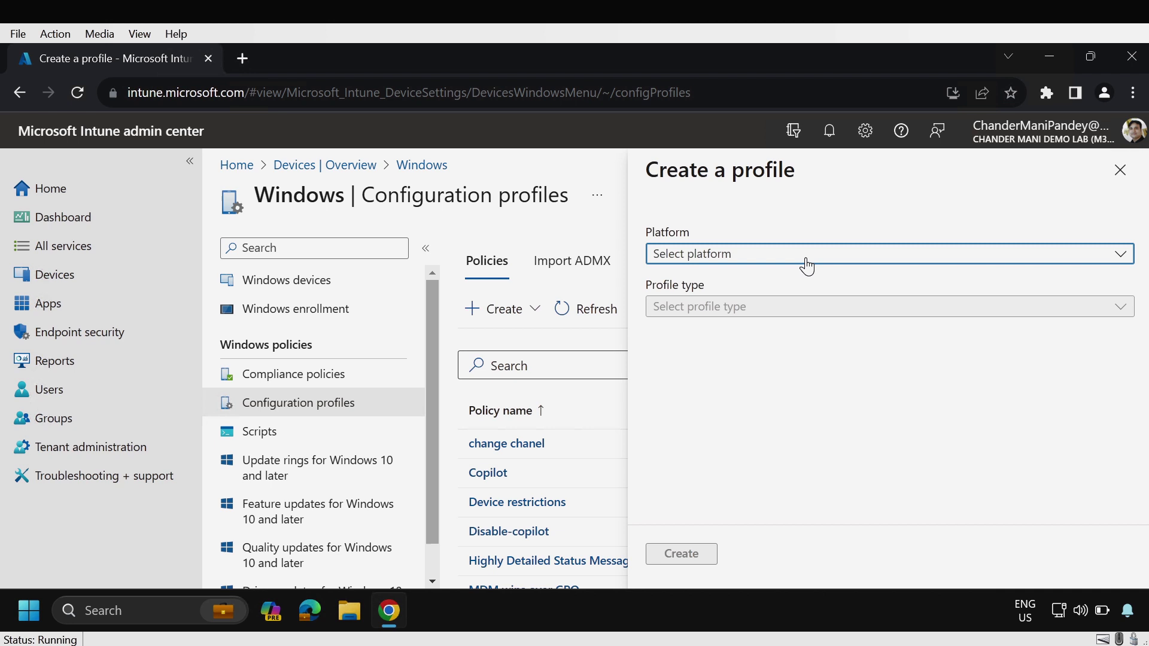
click(807, 264)
click(740, 282)
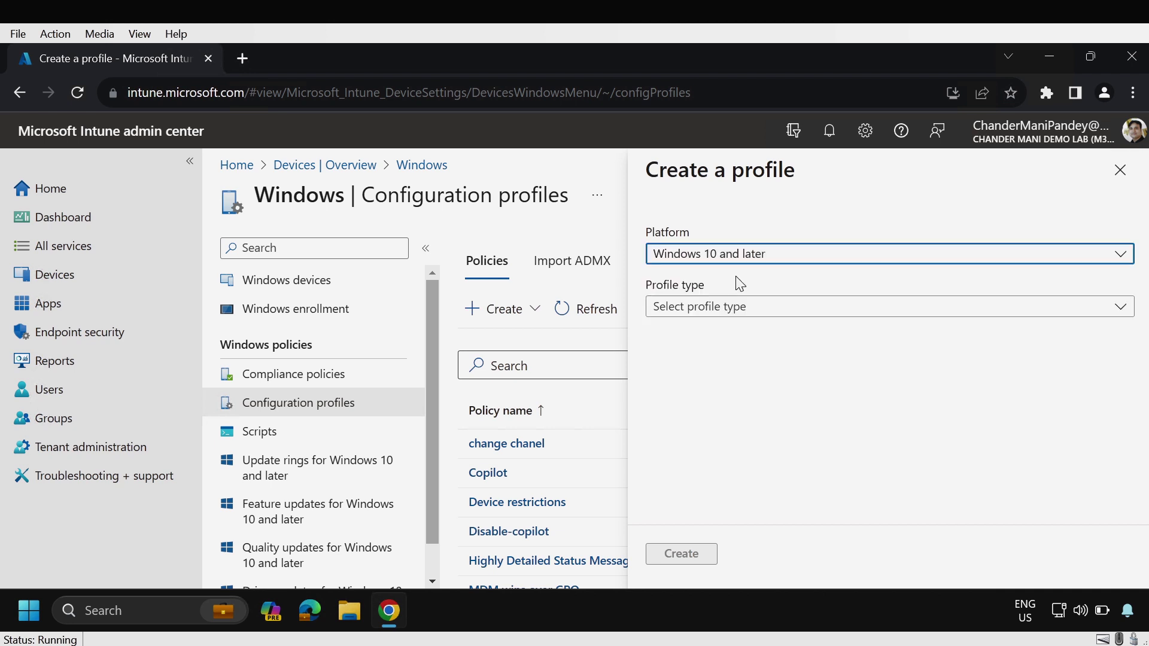
click(737, 318)
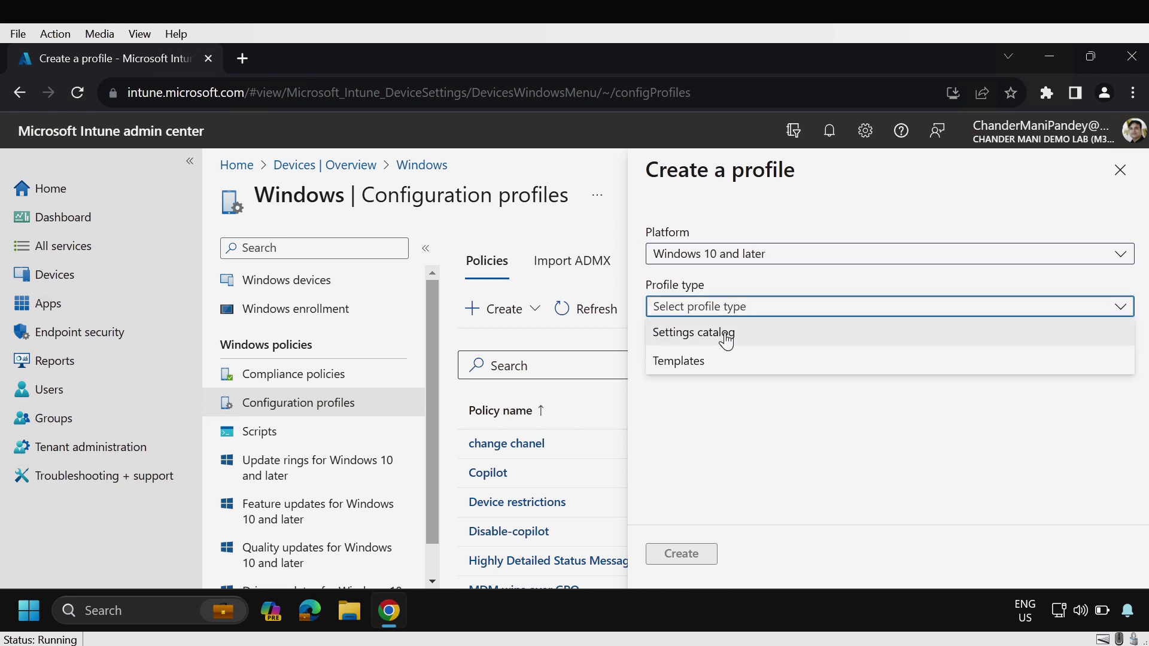
click(725, 337)
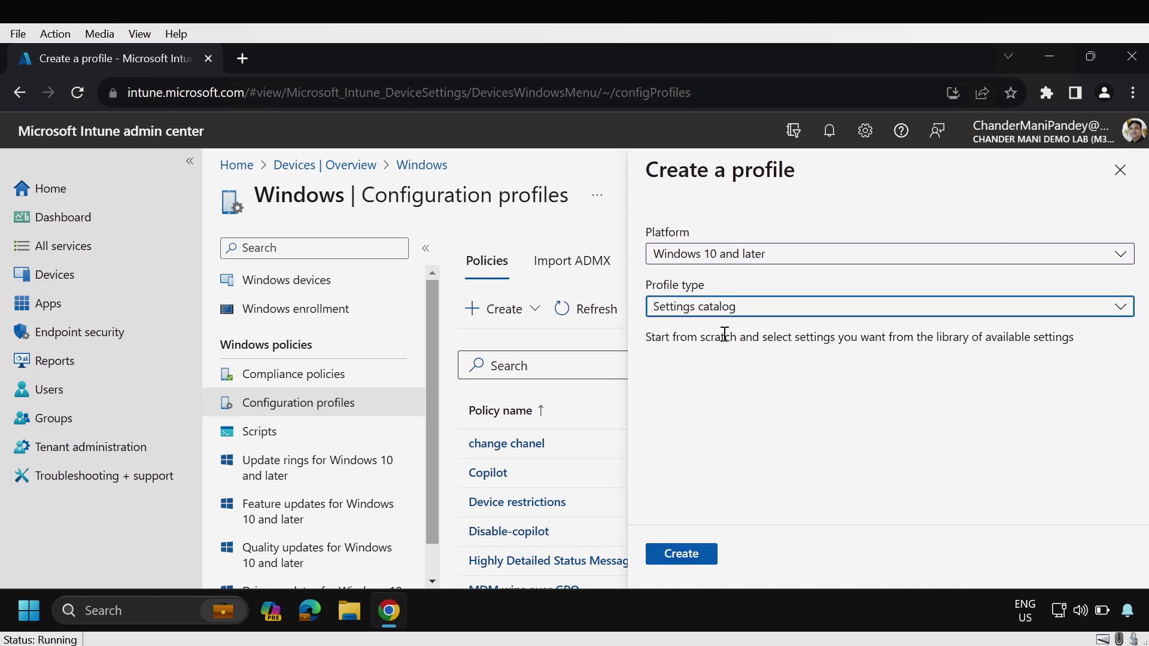
click(676, 556)
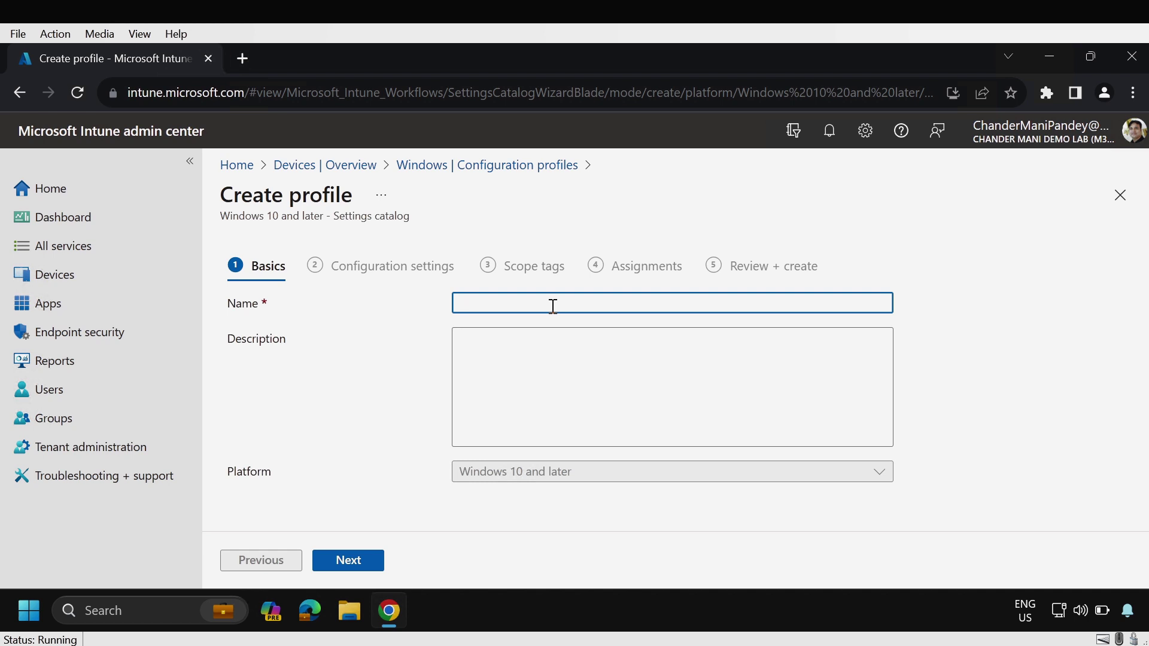
- Name the profile 'Interactive logon for Windows' on Basics and continue to Configuration settings
text(Interactive logon for Windows)
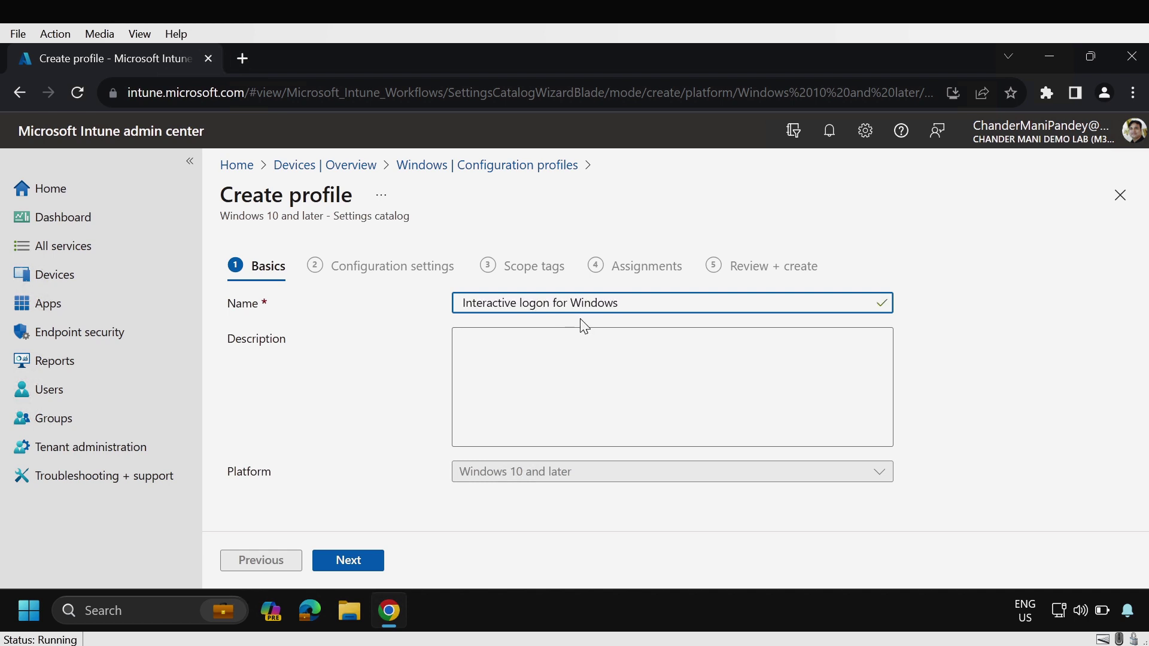
click(363, 570)
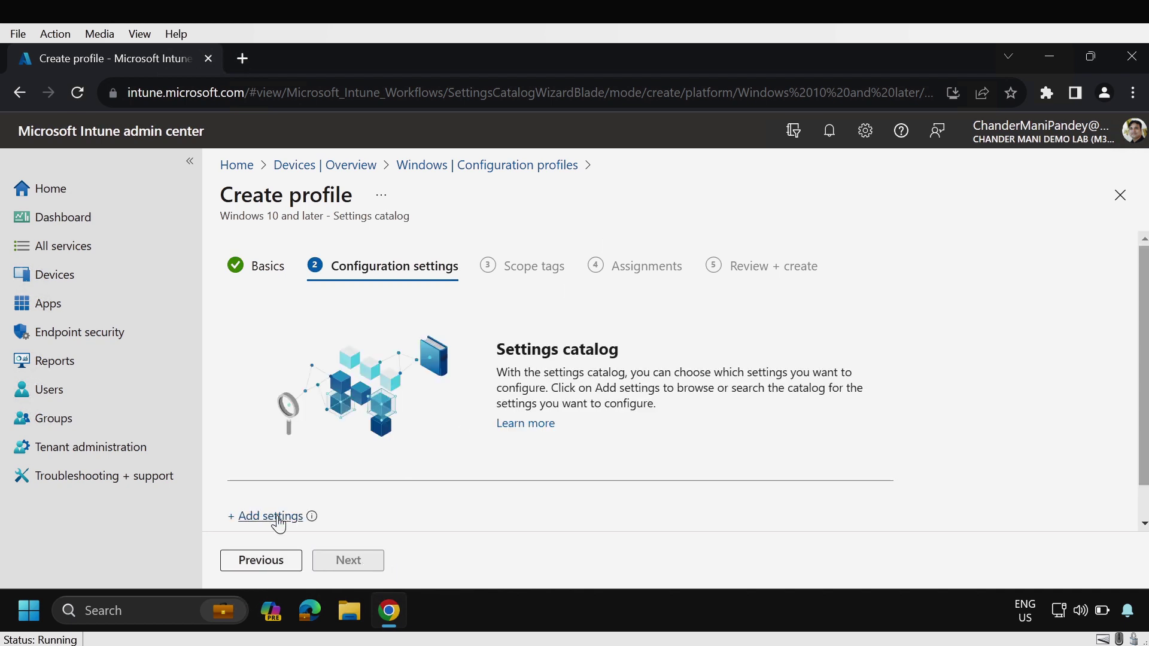
- Search the settings catalog for 'Local Policies Security Options' and load that category
click(271, 518)
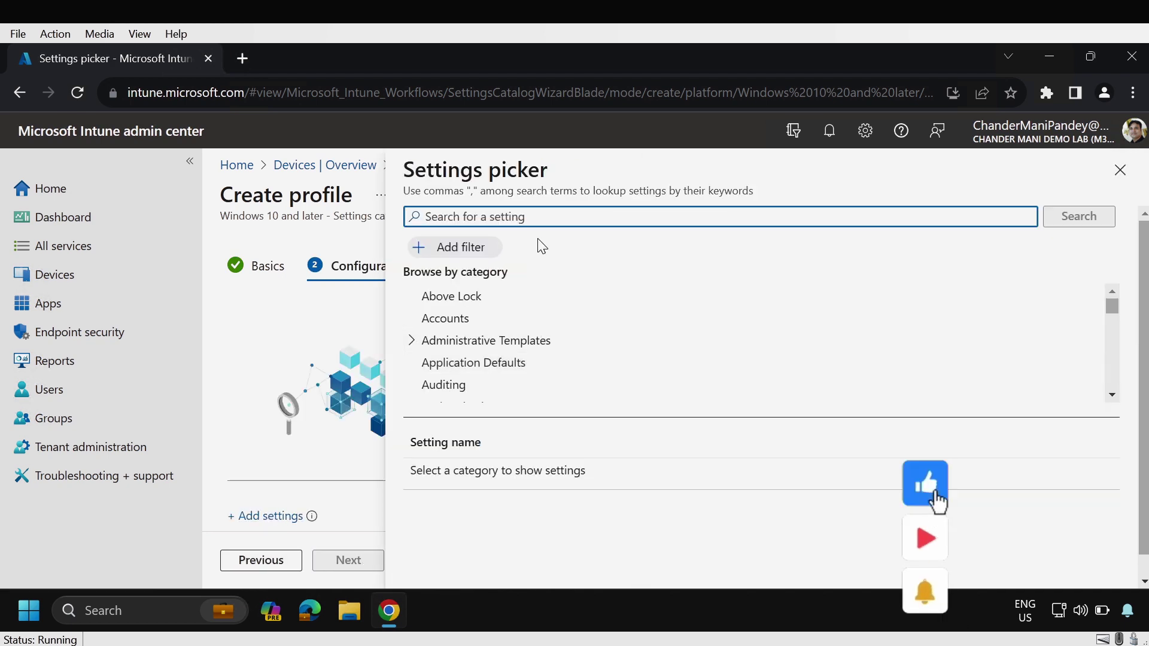
text(Local Policies Security Options)
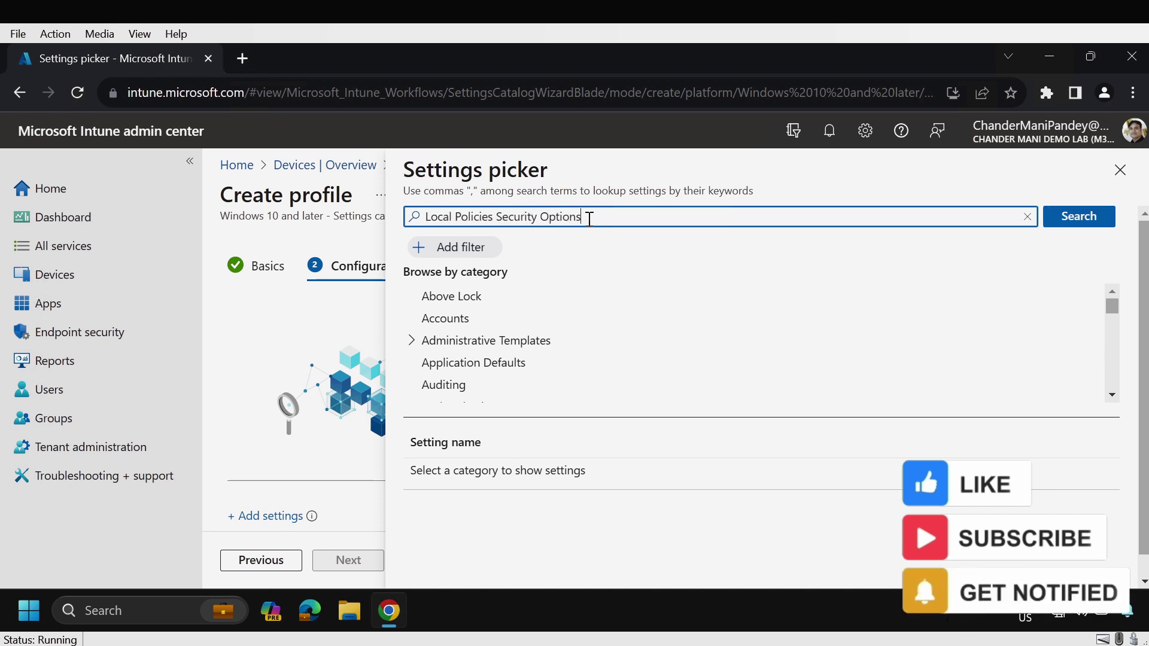
click(1079, 222)
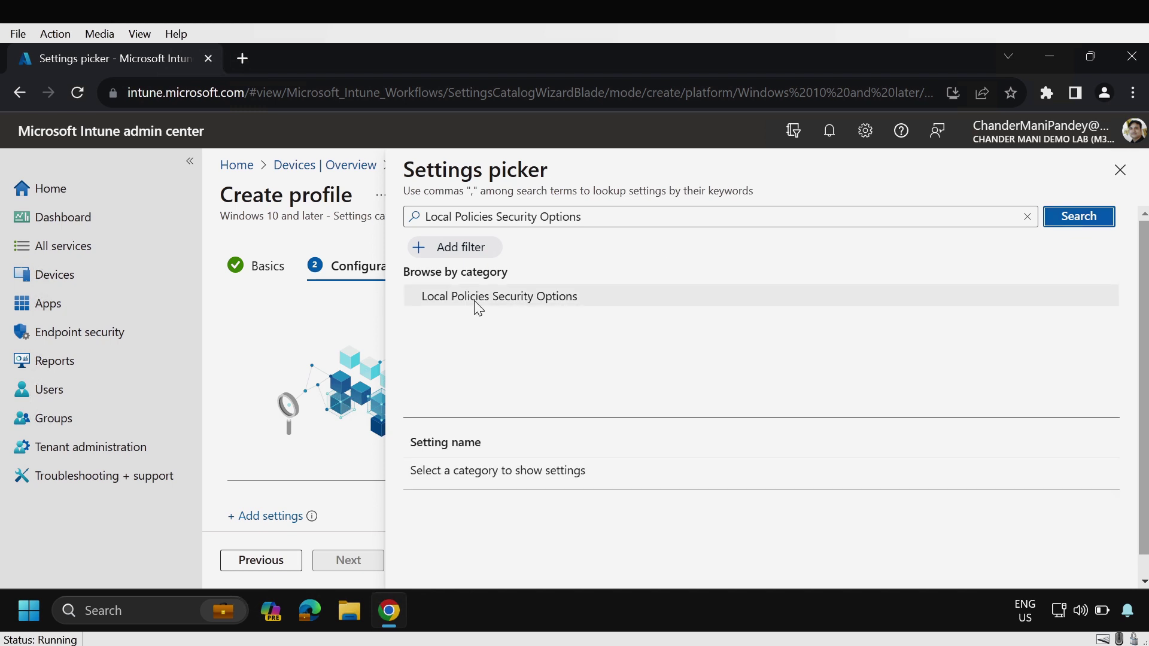
click(495, 299)
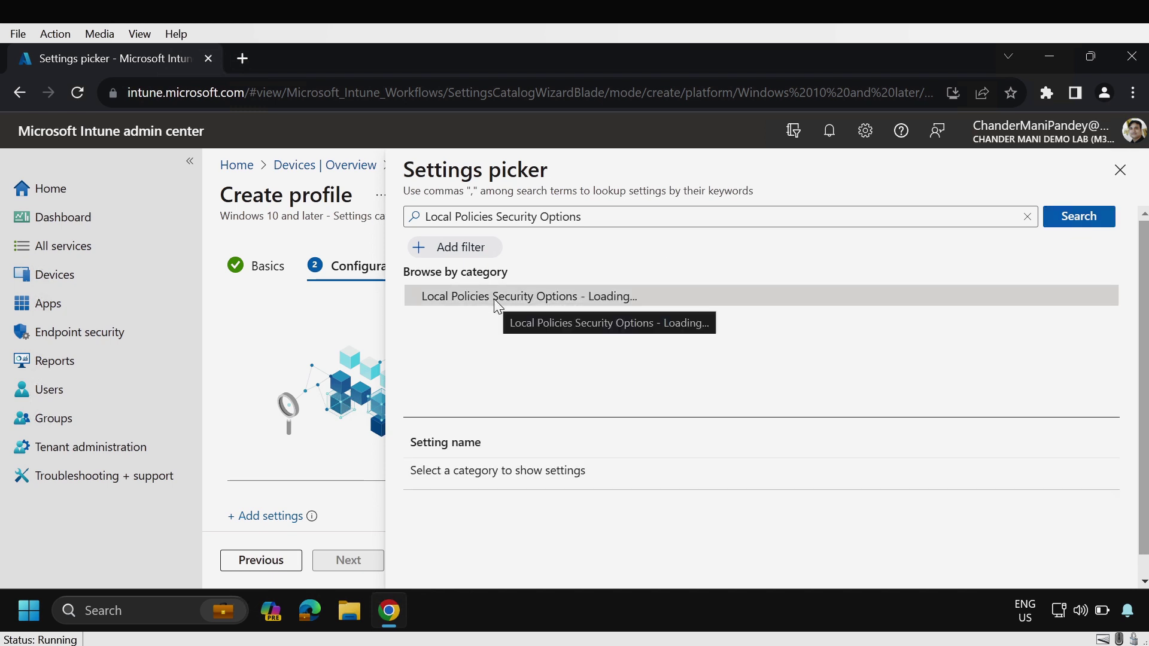
- Tick the Interactive Logon Message Text and Message Title for Users Attempting To Log On settings
scroll(1145, 341, down, 1)
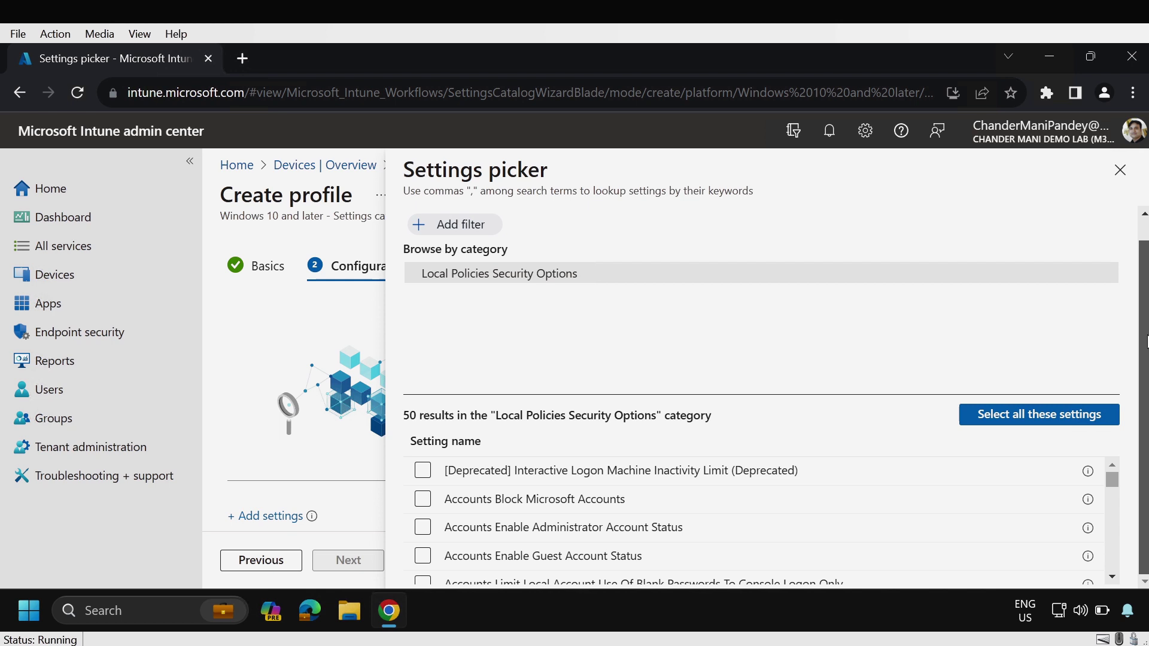
drag(1117, 479, 1118, 514)
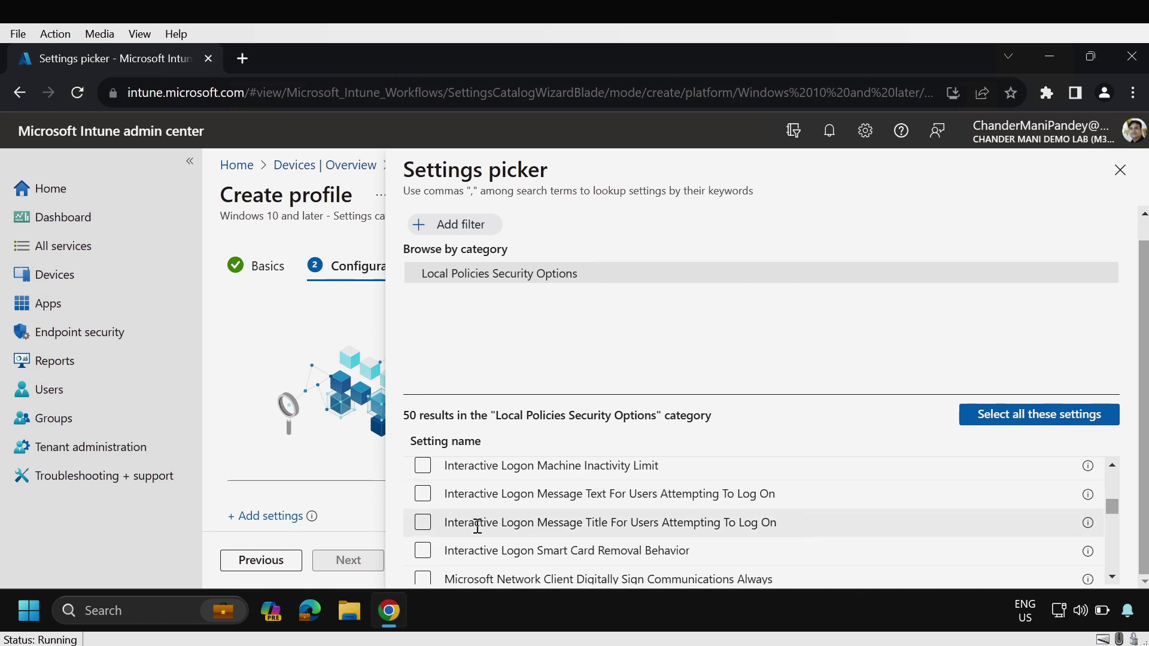
click(422, 494)
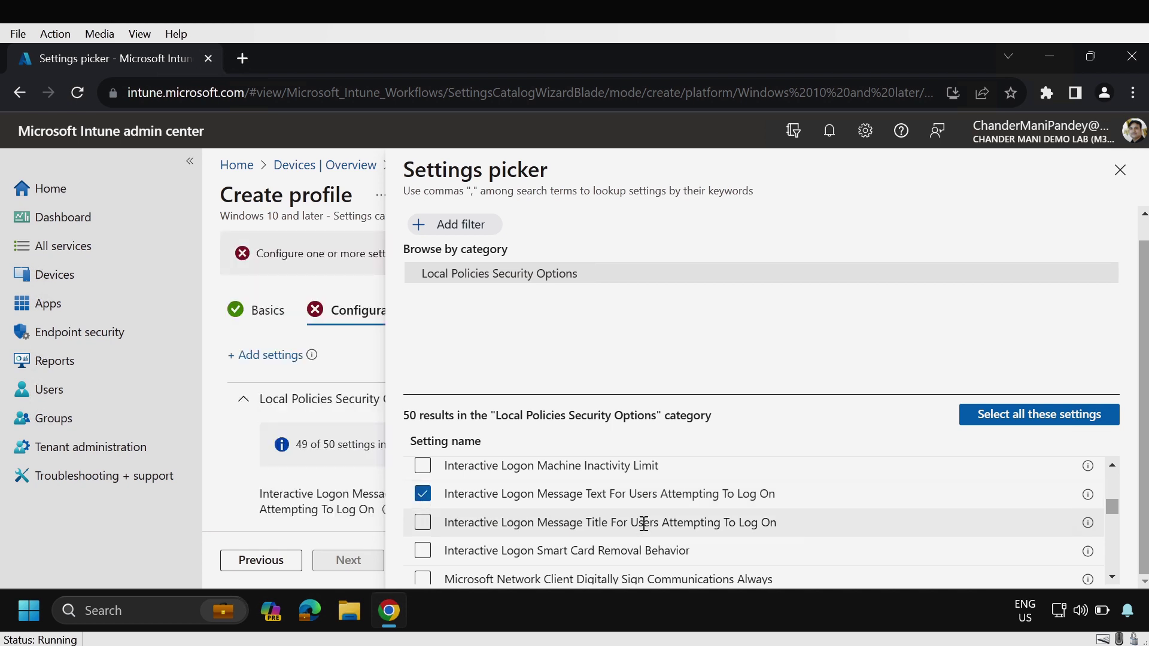
click(423, 527)
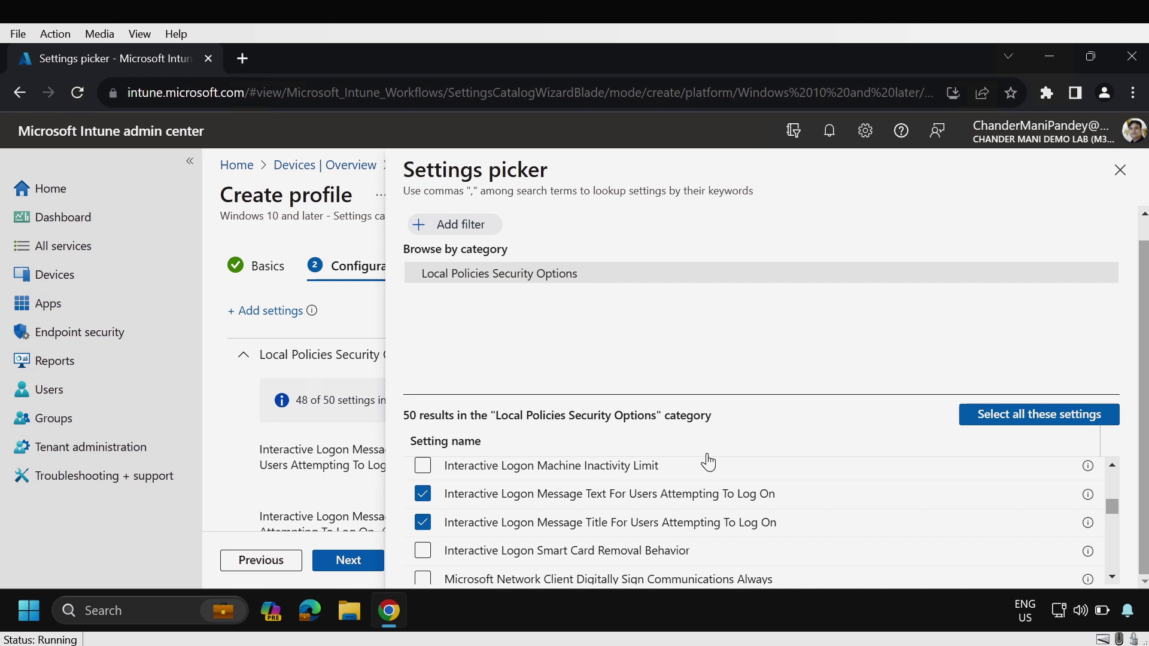
- Set the Interactive Logon message title to 'RESTRICTED SYSTEM'
click(1119, 170)
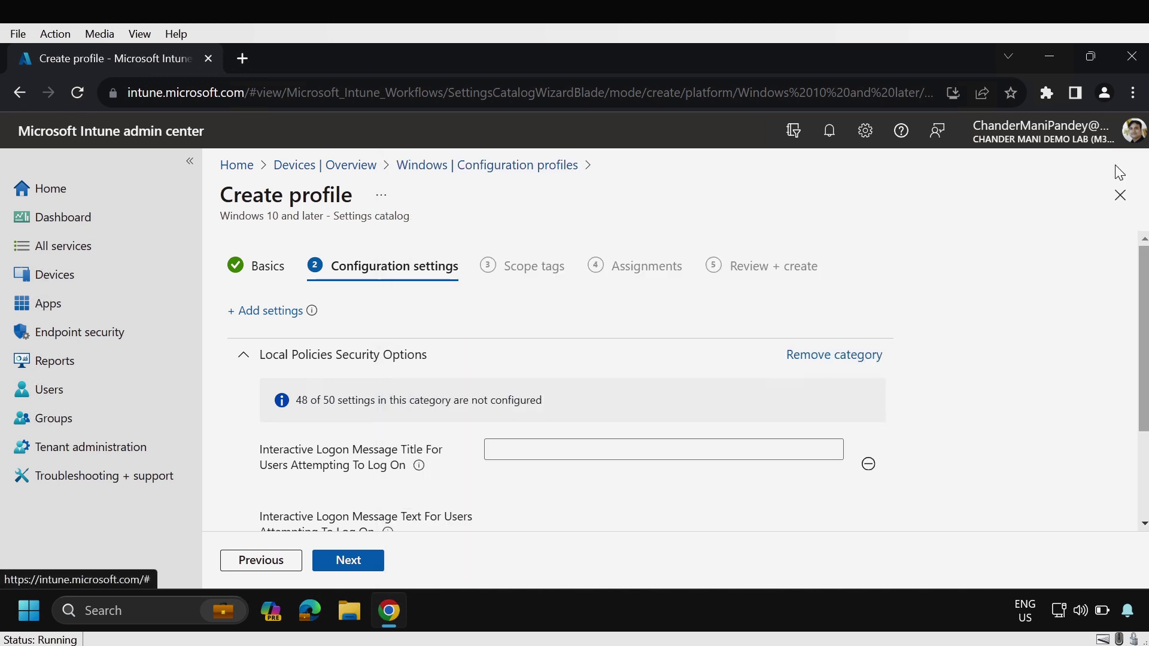
scroll(592, 409, down, 2)
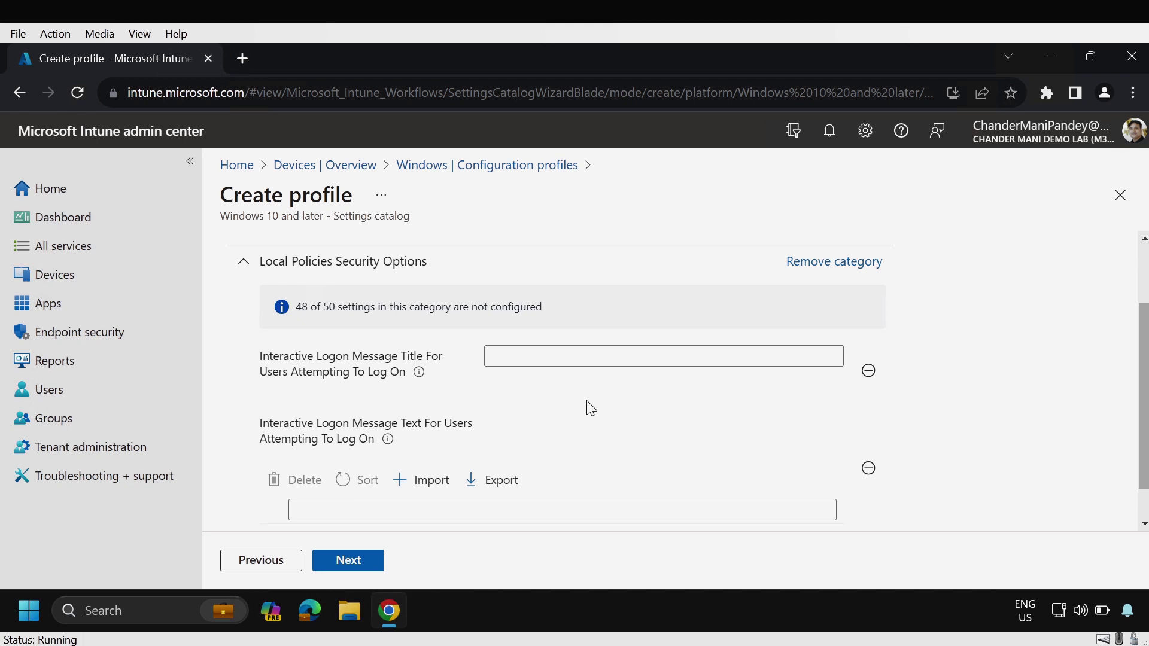
click(536, 358)
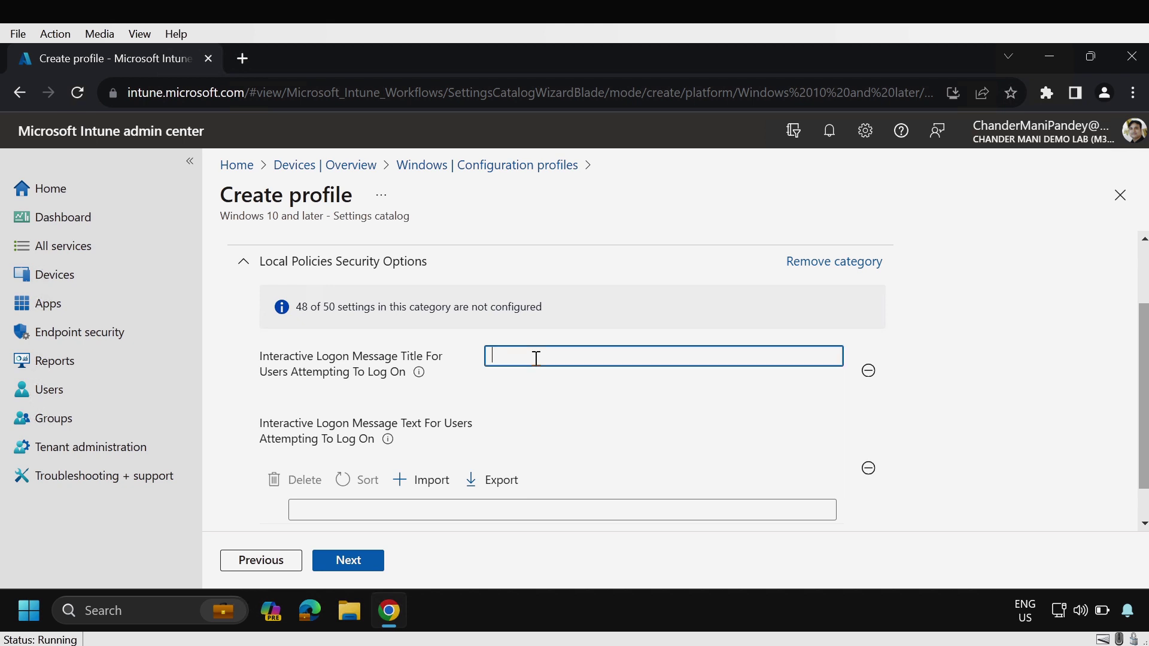
text(RESTRICTED SYSTEM)
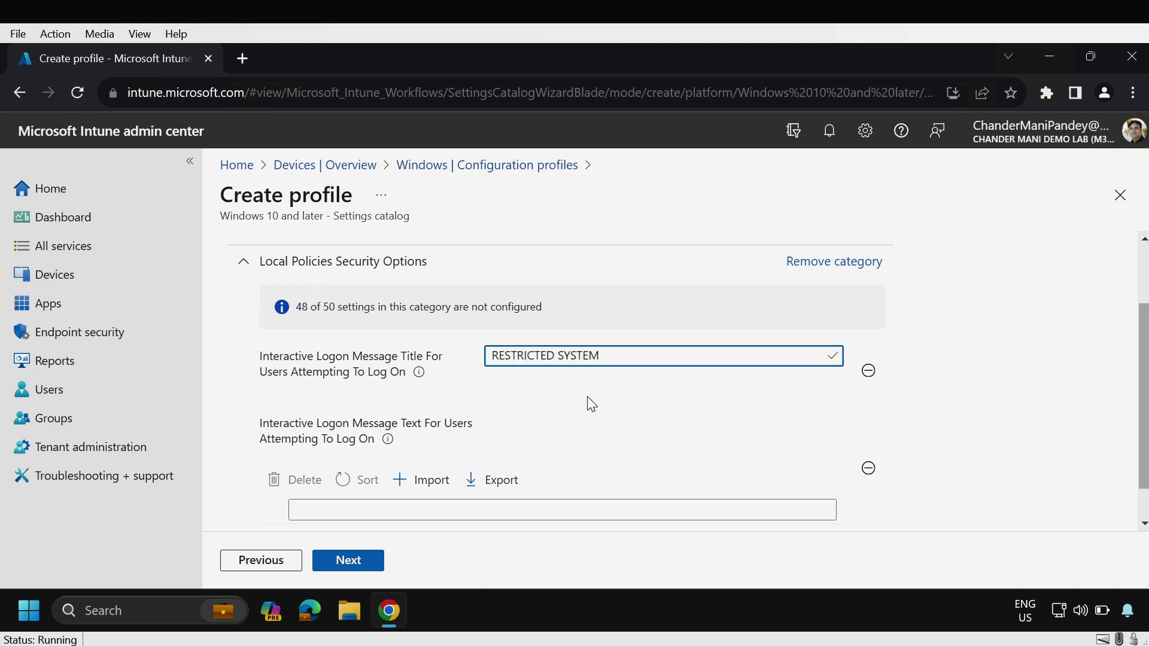
click(748, 436)
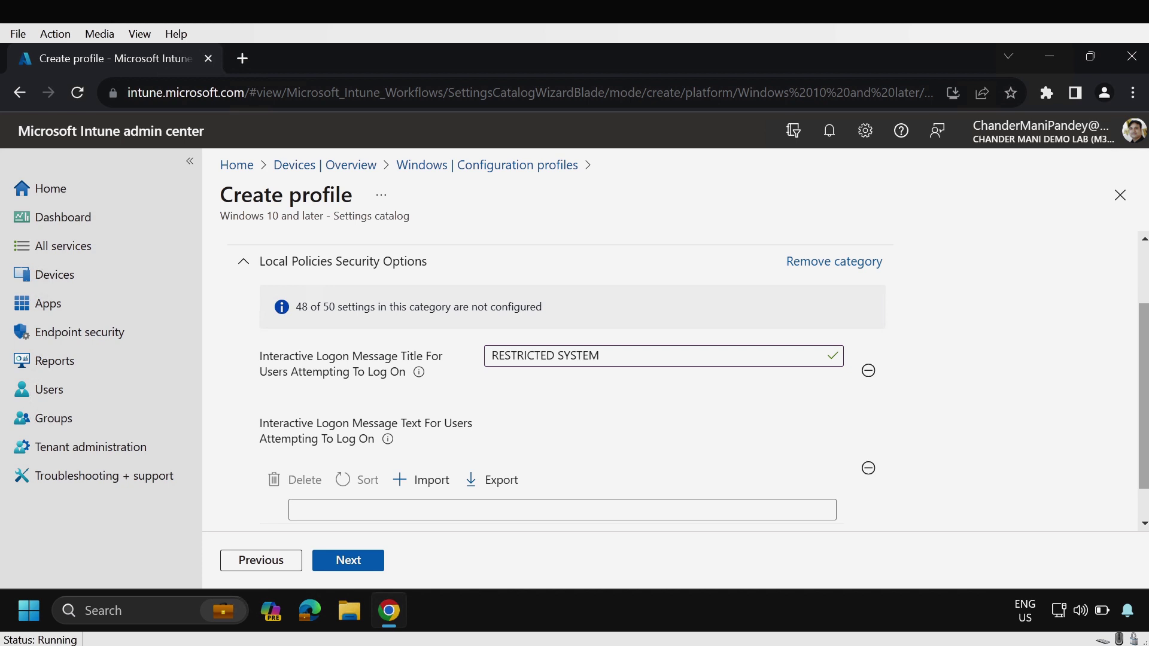
- Enter the two-line warning and legal notice as message text, then continue to Scope tags
key(Tab)
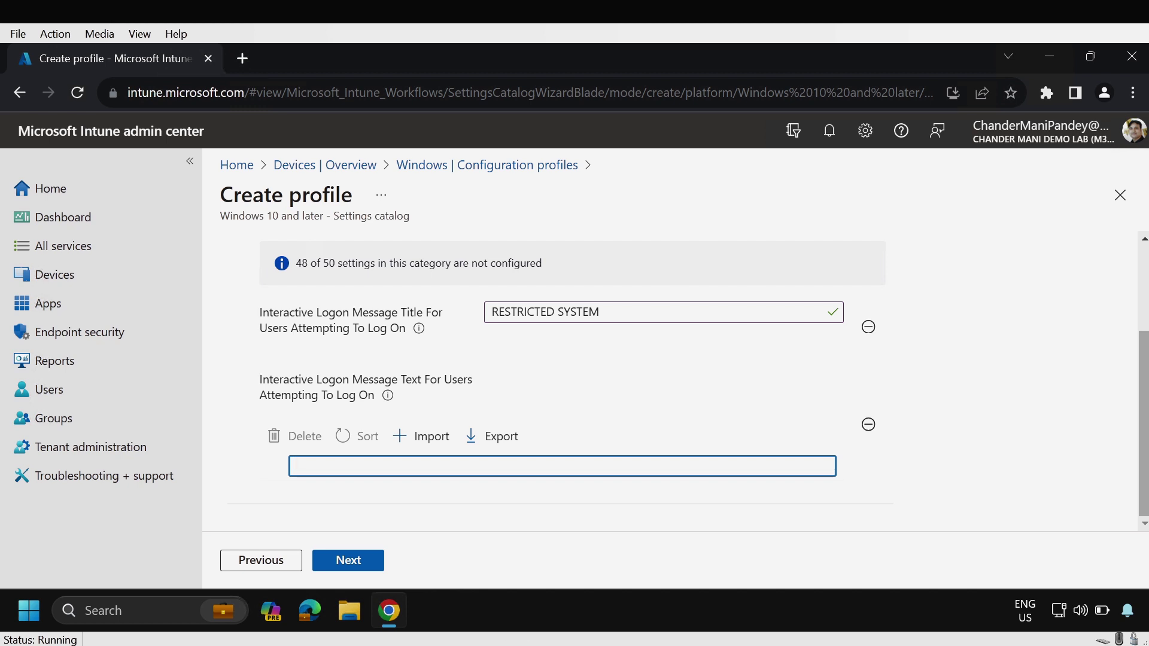
text(IT IS AN OFFENSE TO CONTINUE WITHOUT PROPER AUTHORIZATION.)
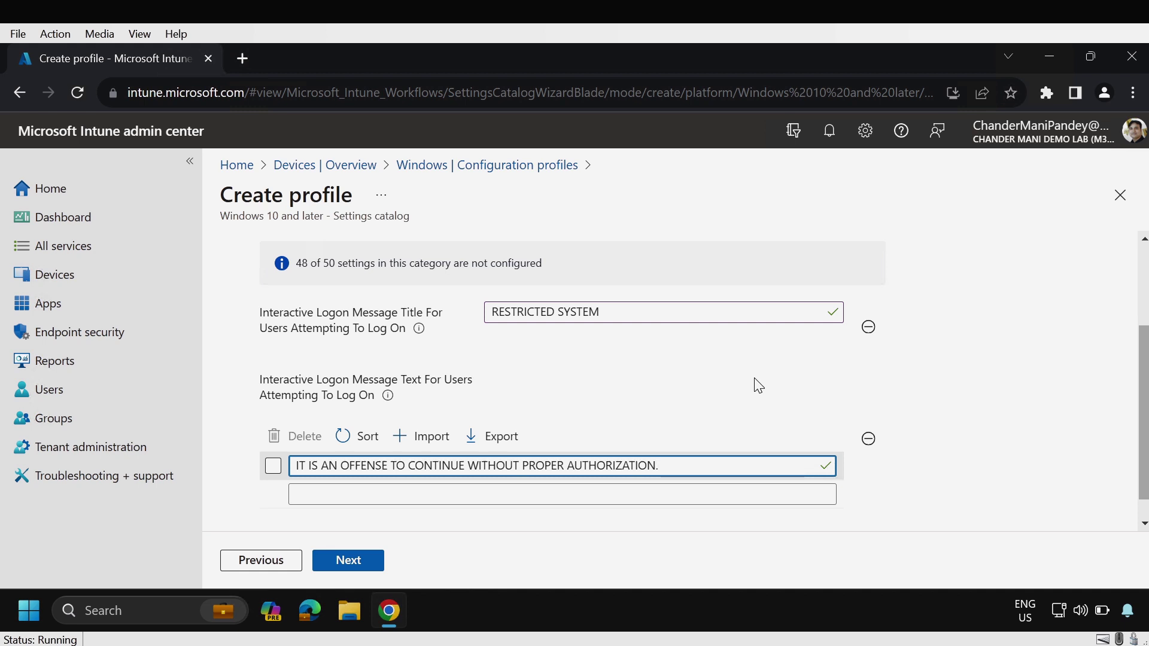
click(320, 496)
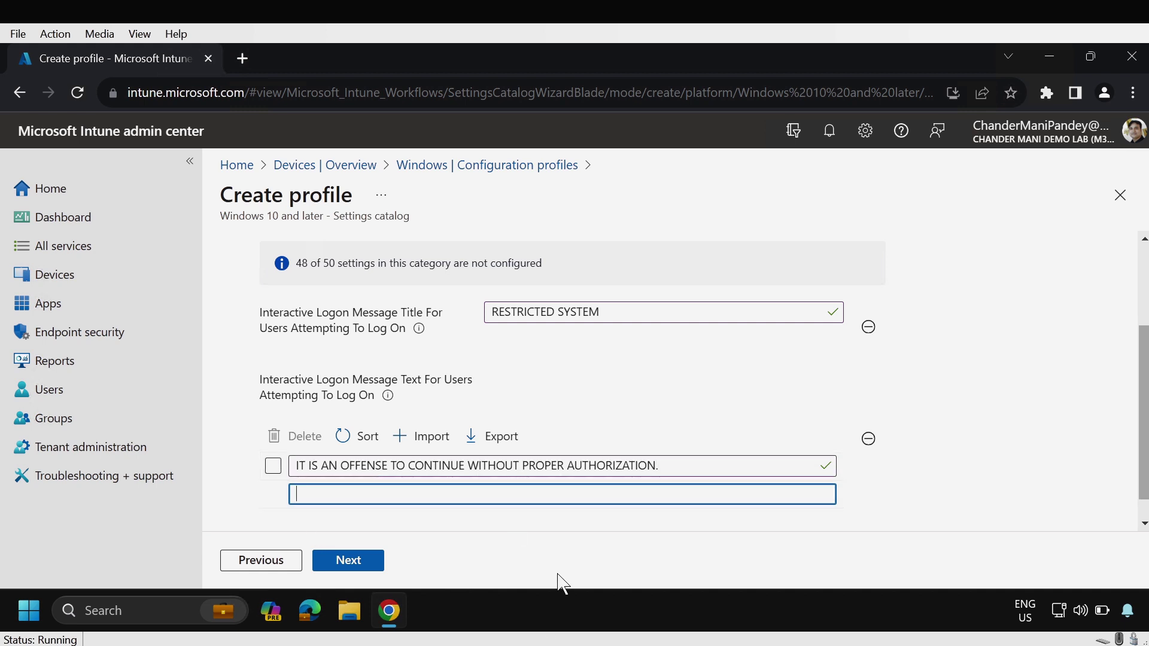
key(ctrl+v)
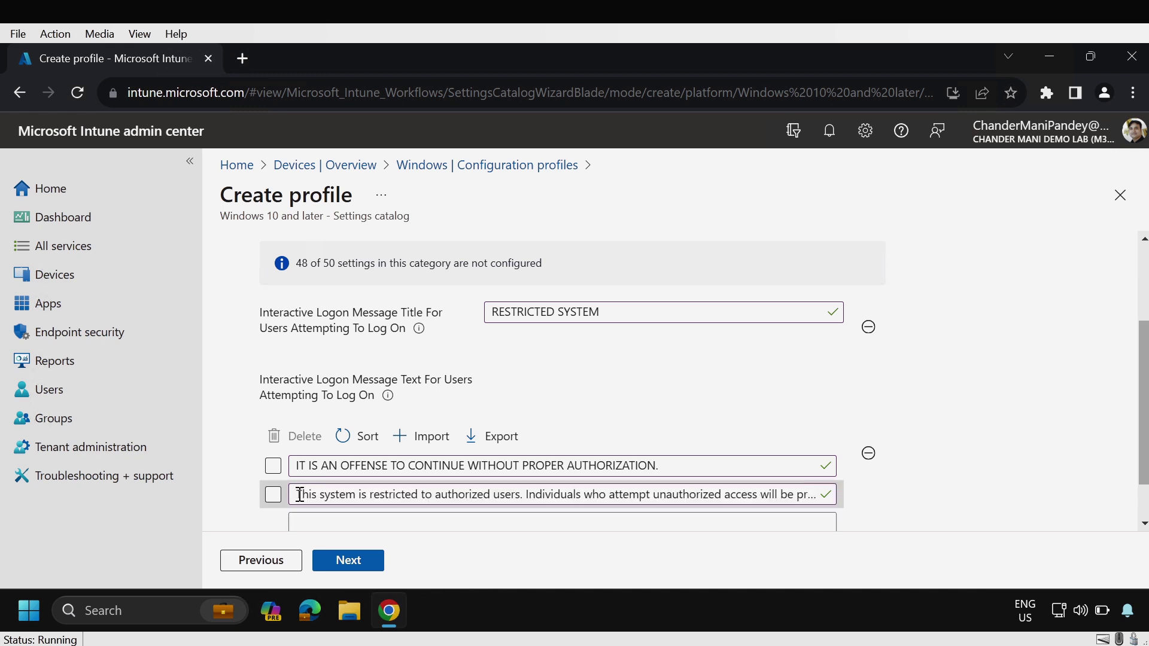
drag(295, 494, 521, 493)
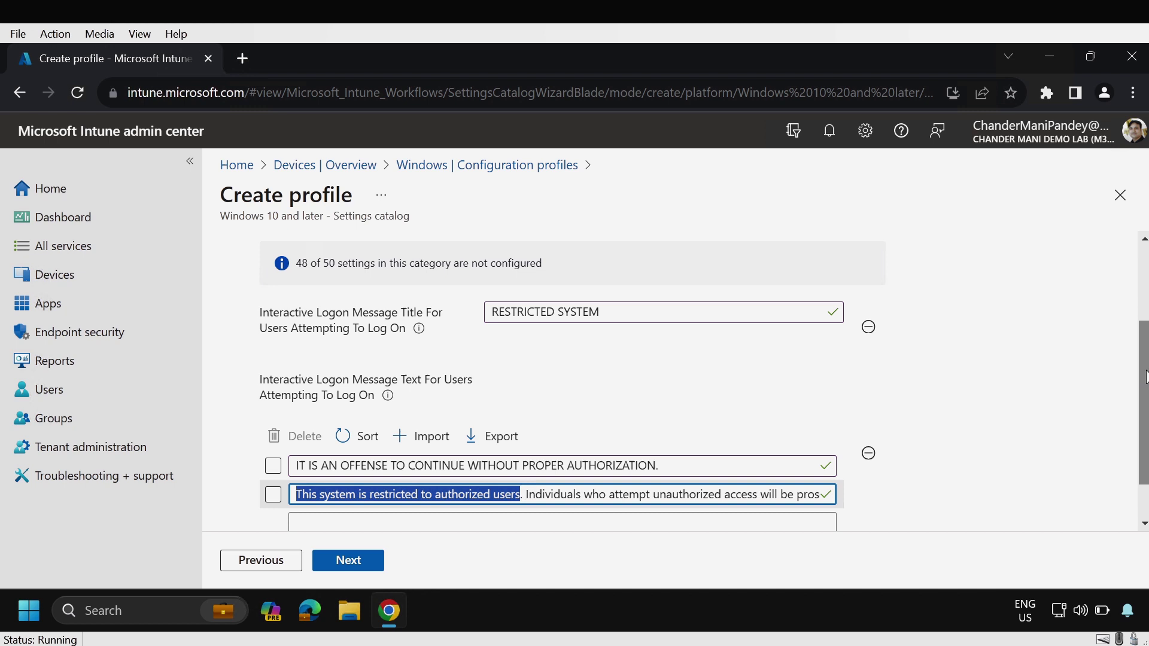
scroll(502, 473, down, 1)
click(335, 562)
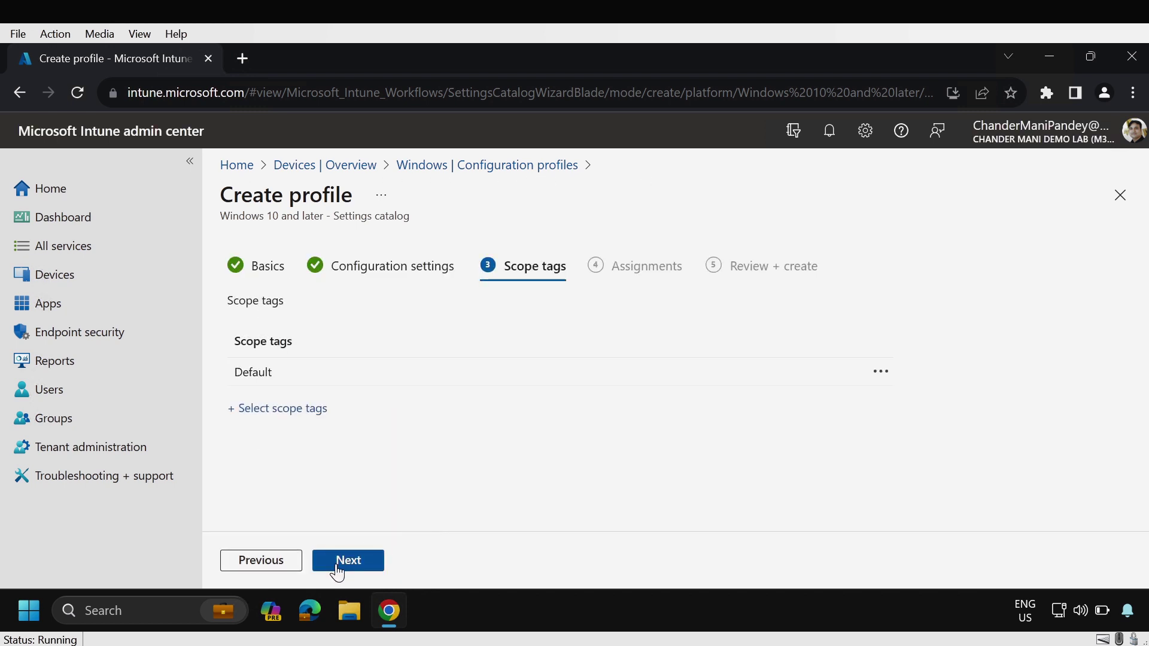
- Keep Default scope tags, include All devices in assignments, and reach Review + create
click(341, 565)
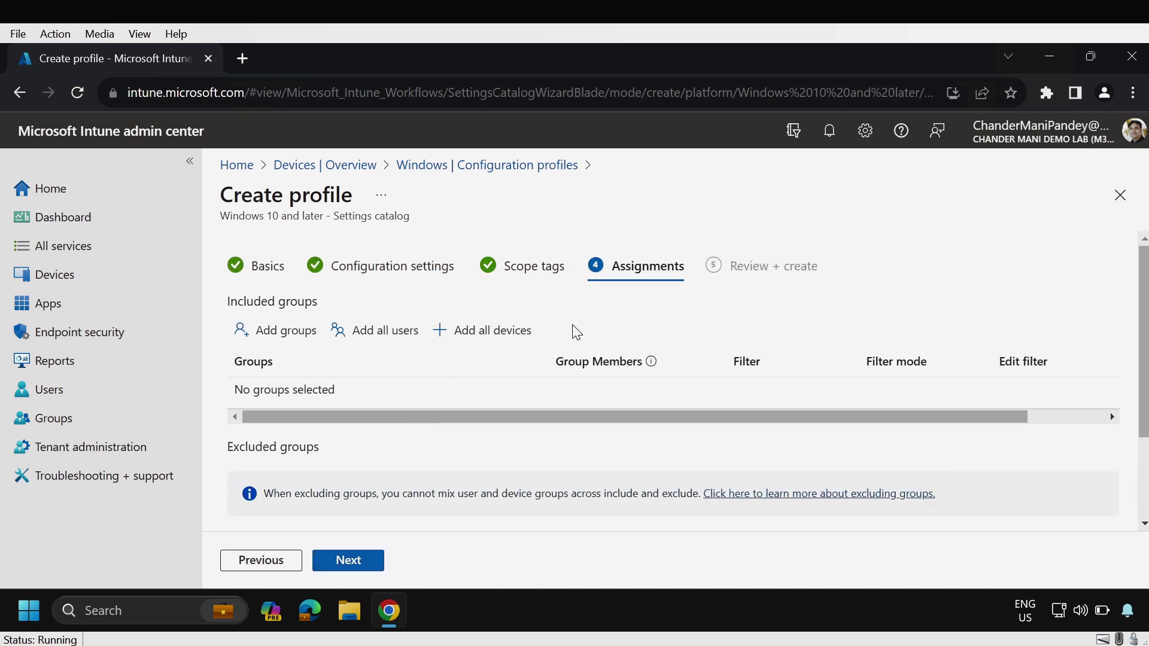
click(506, 344)
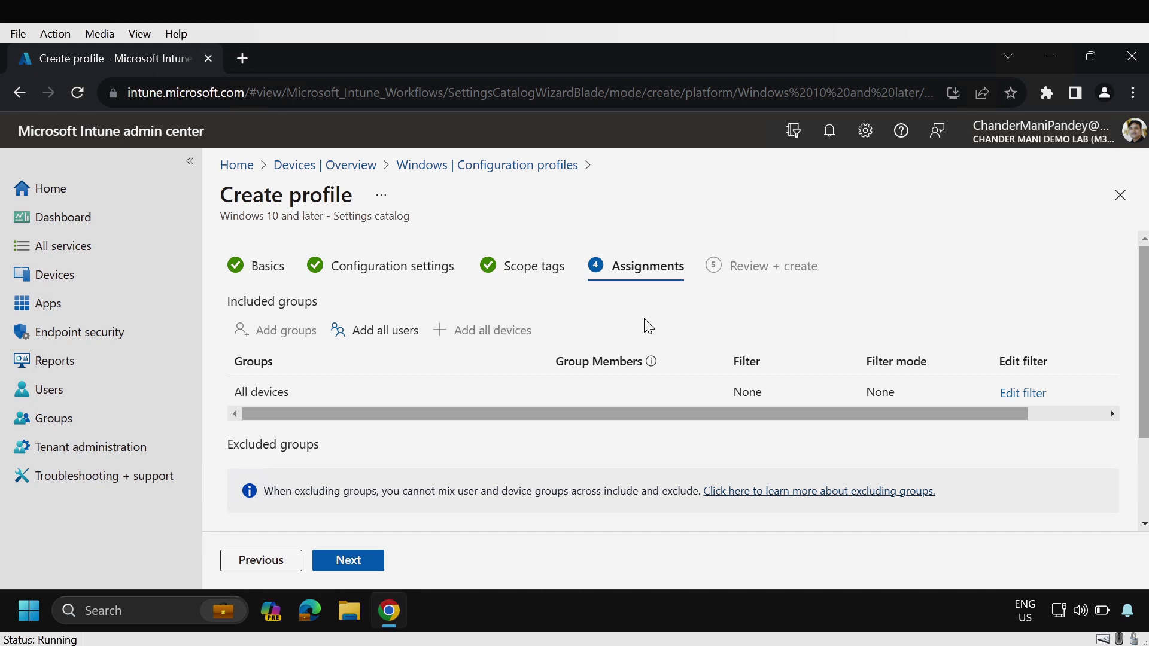
click(353, 573)
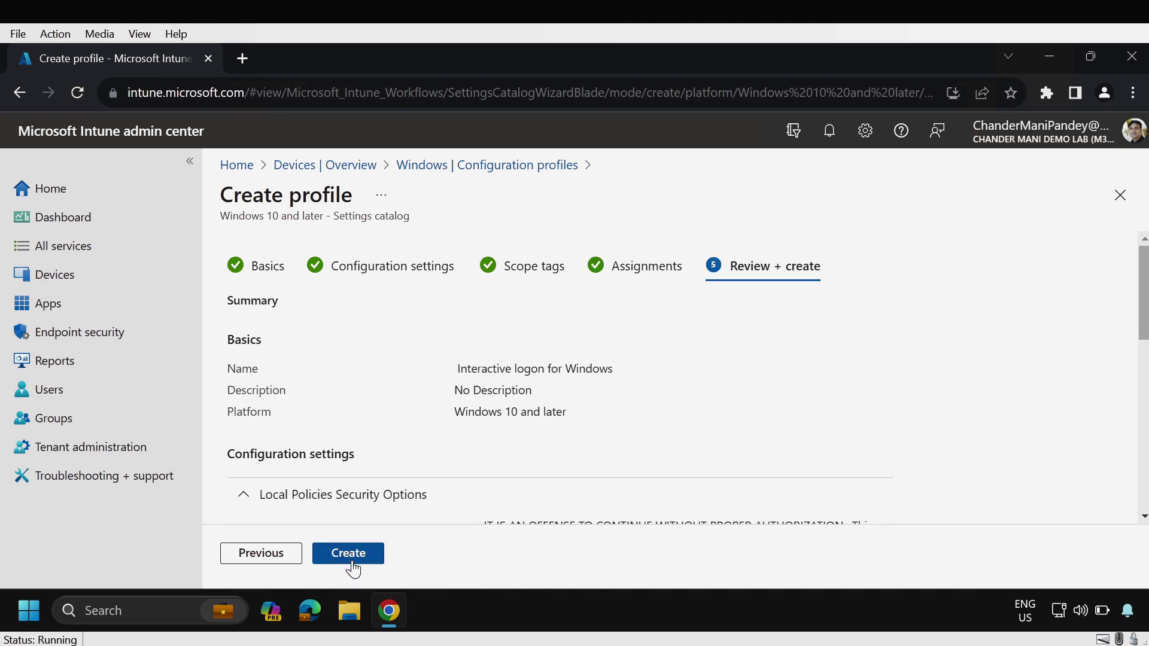
- Create the Interactive logon for Windows profile, then open DESKTOP-CDF971E from Windows devices
click(352, 555)
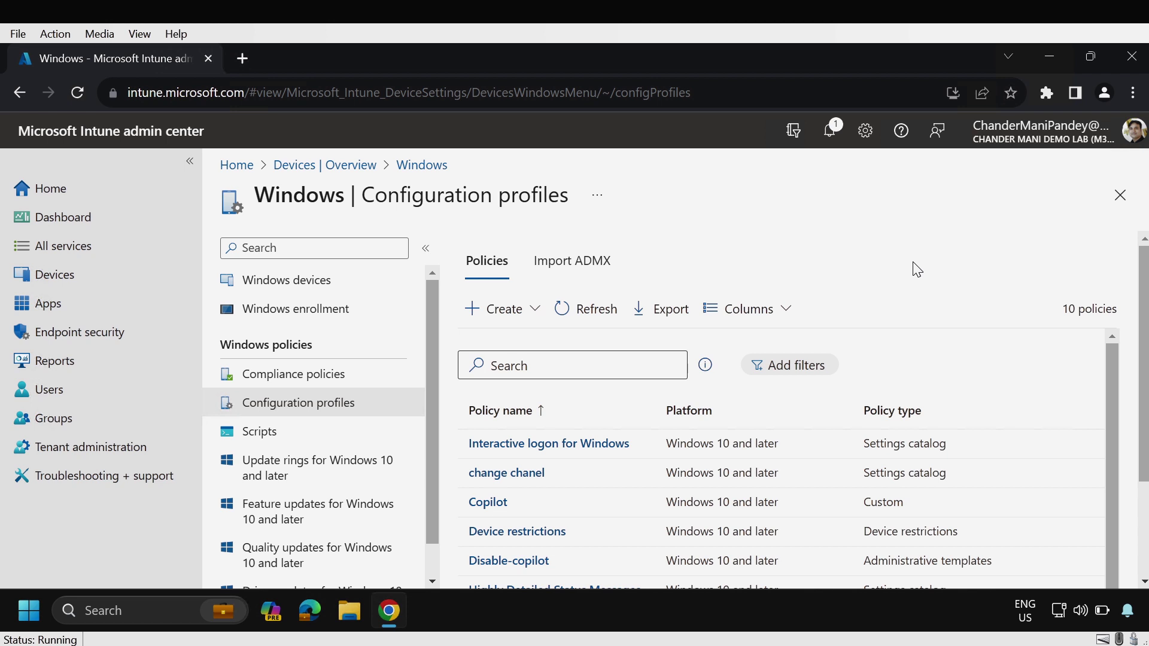
click(298, 286)
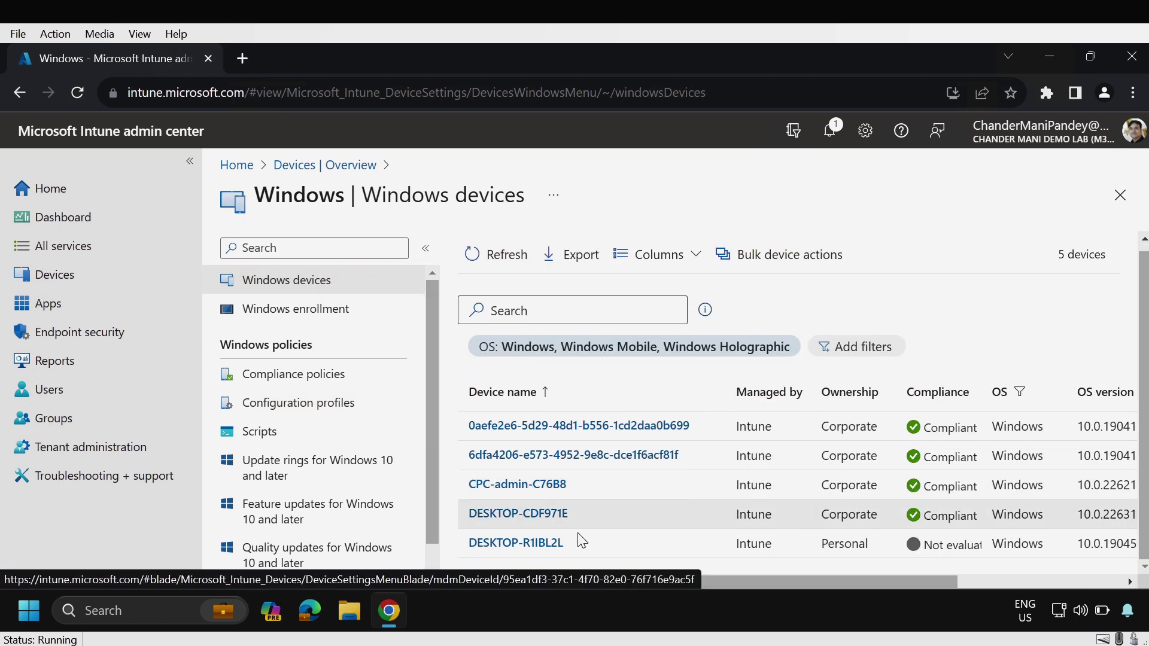
click(544, 519)
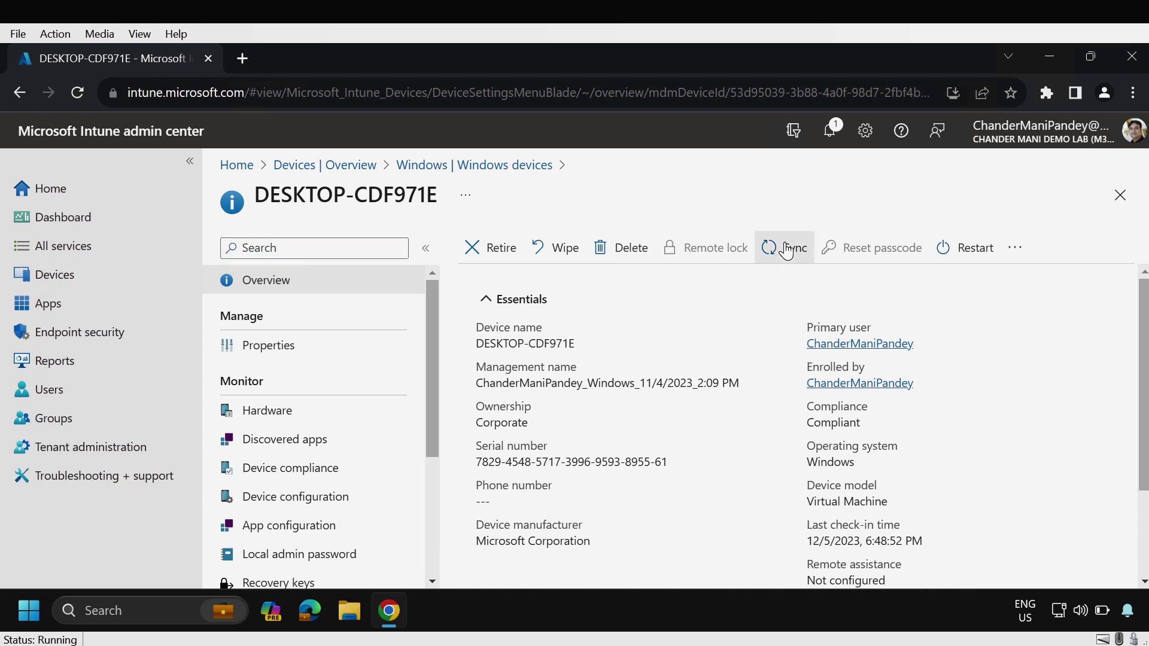
- Sync DESKTOP-CDF971E, confirm with Yes, and switch to the device's Windows Settings
click(786, 249)
click(519, 361)
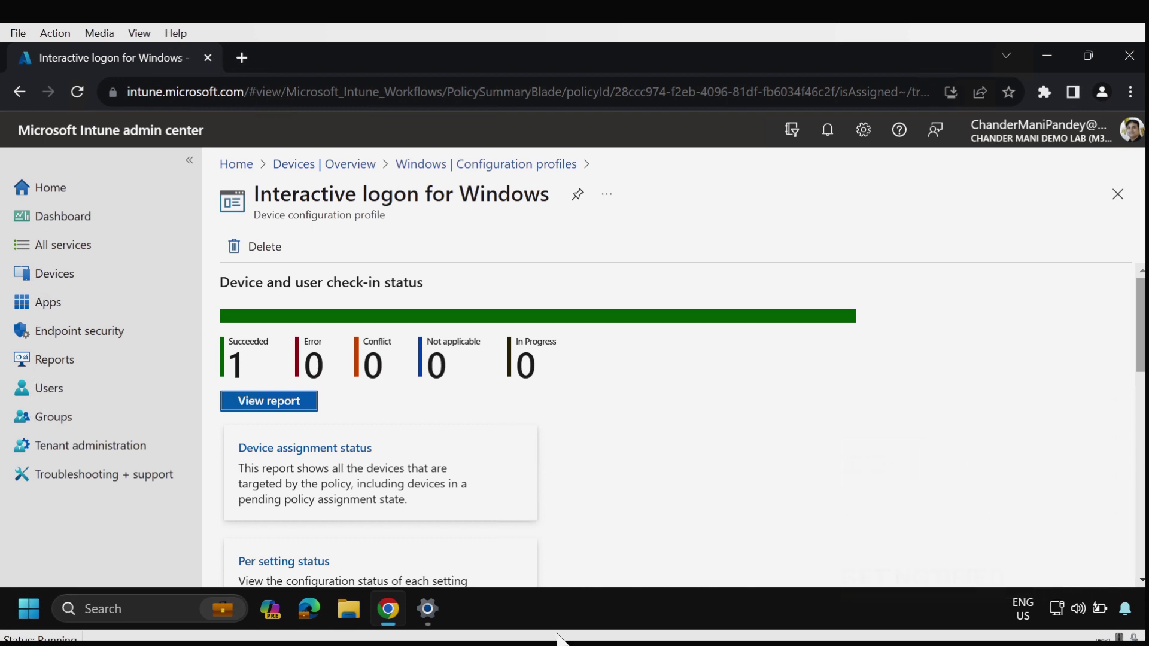
key(alt+Tab)
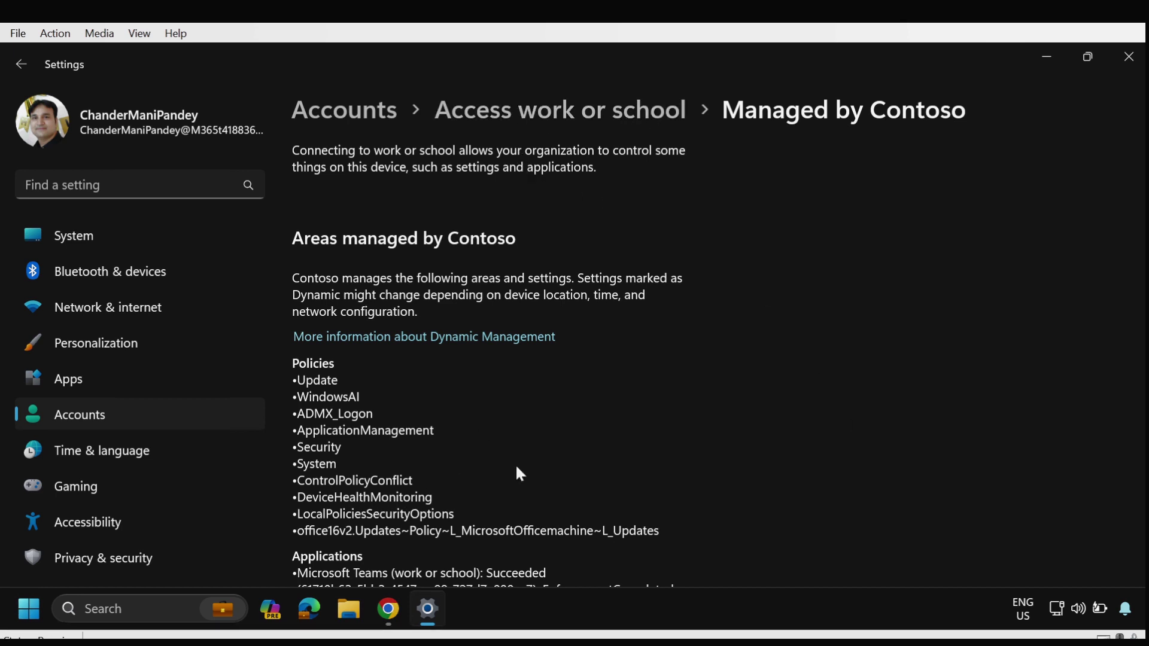
drag(293, 515, 460, 518)
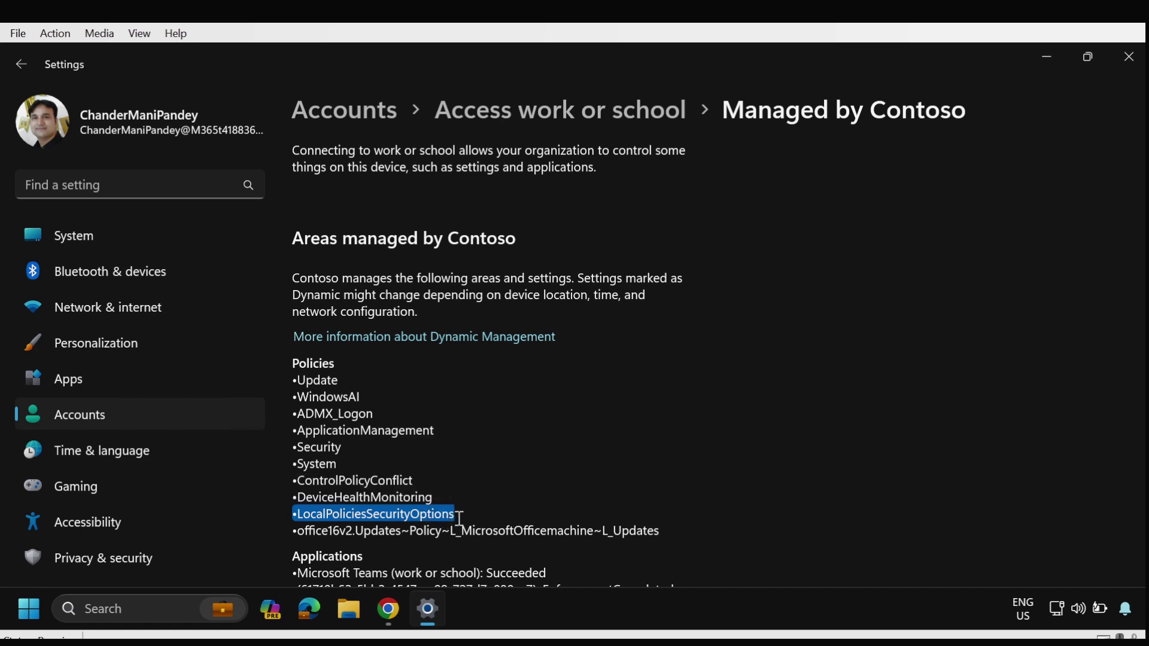
click(589, 495)
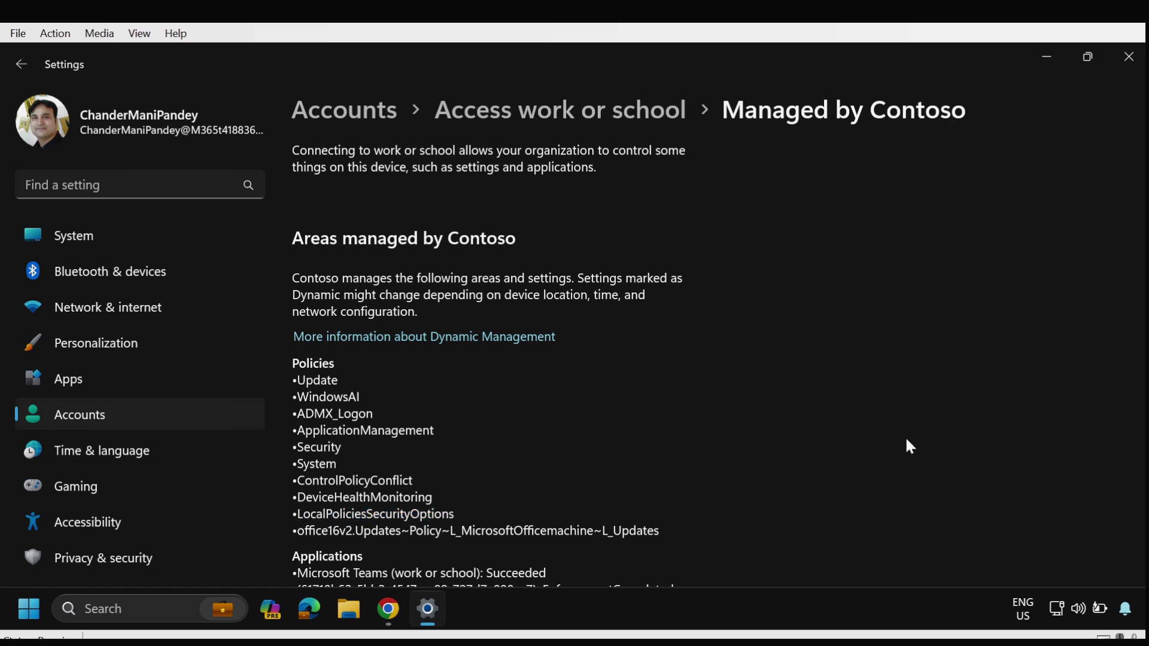
- Restart Windows from the Start menu's power options
click(29, 608)
click(522, 548)
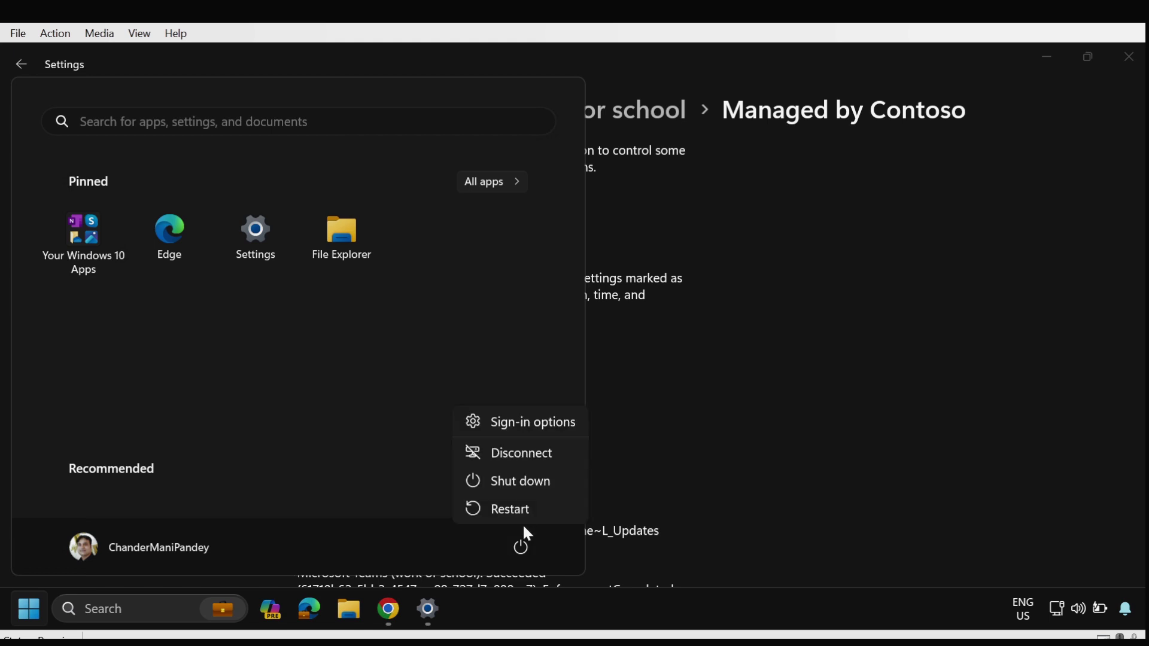
click(522, 510)
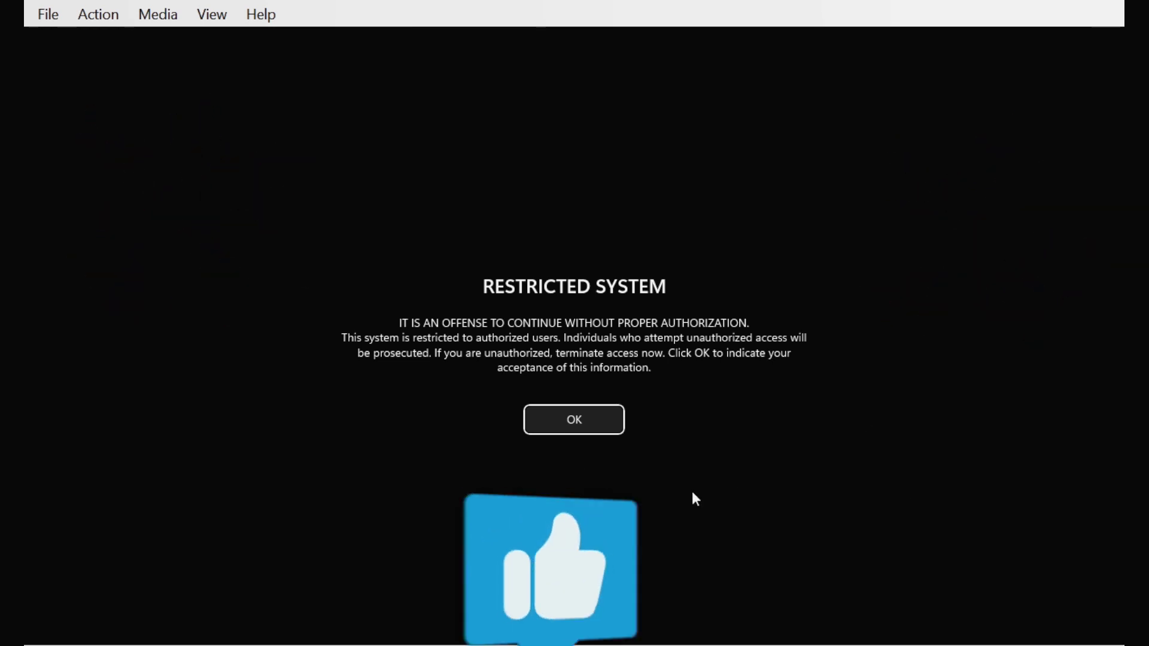
- Accept the RESTRICTED SYSTEM logon notice with OK
click(590, 431)
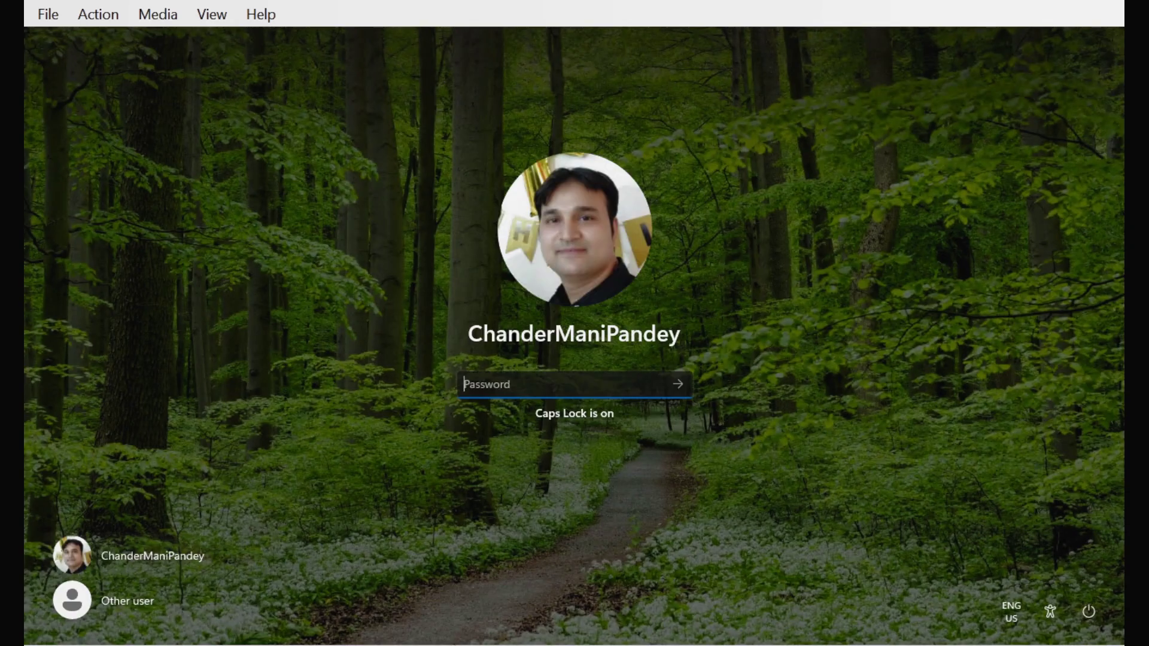